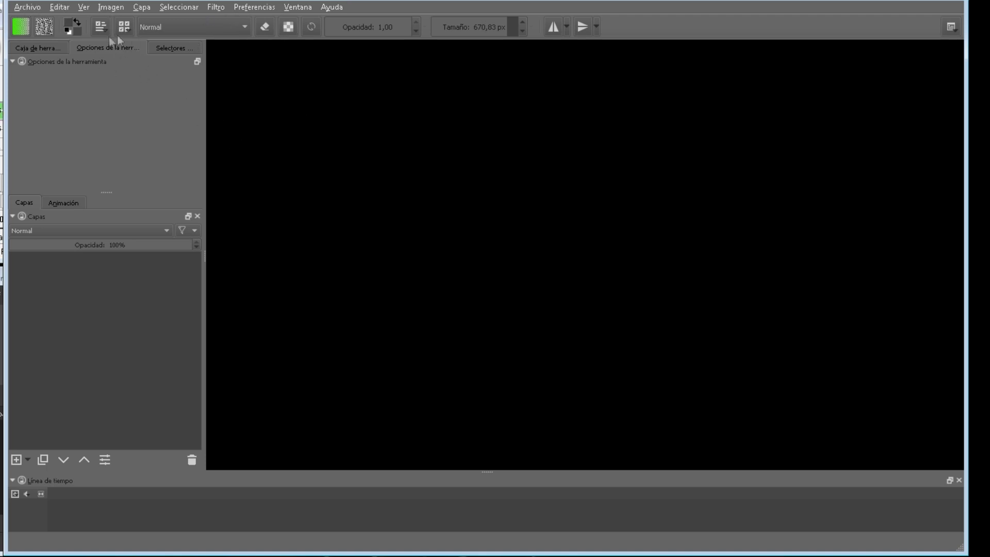
# Create a new document 2500 px wide and 3500 px high at 8-bit integer depth.
pyautogui.click(33, 9)
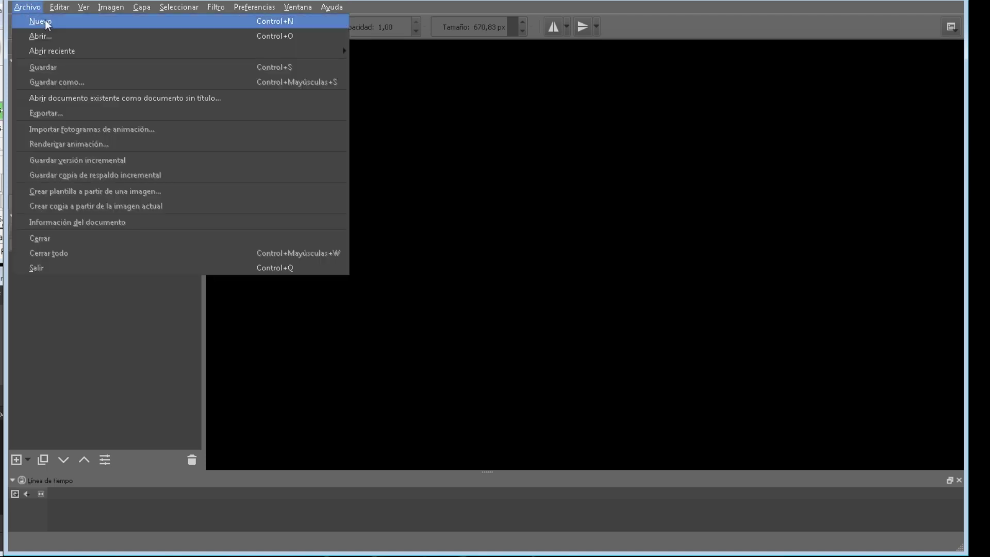
pyautogui.click(45, 22)
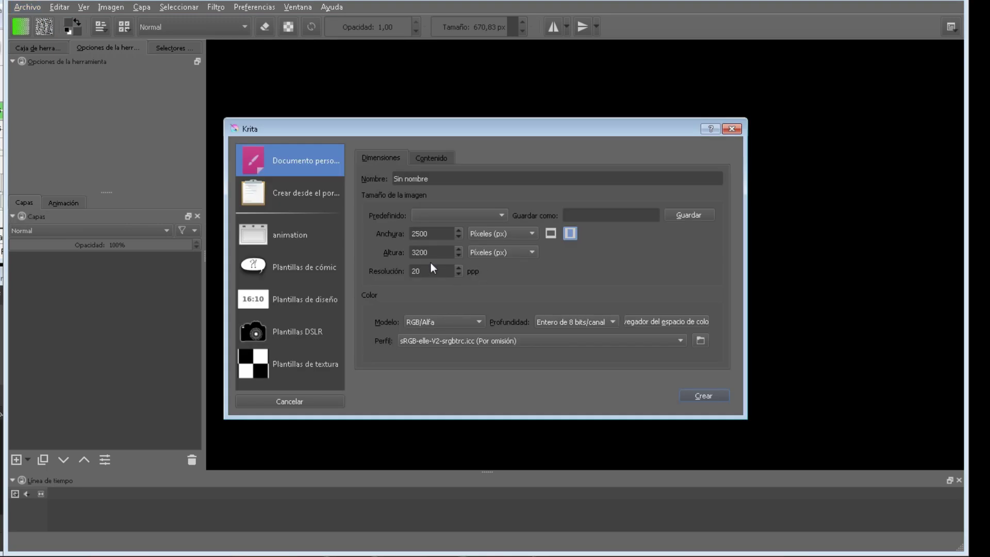
pyautogui.moveTo(432, 234); pyautogui.dragTo(398, 237)
pyautogui.write('30')
pyautogui.press('BackSpace')
pyautogui.press('BackSpace')
pyautogui.write('2')
pyautogui.write('500')
pyautogui.press('Tab')
pyautogui.write('3500')
pyautogui.click(591, 320)
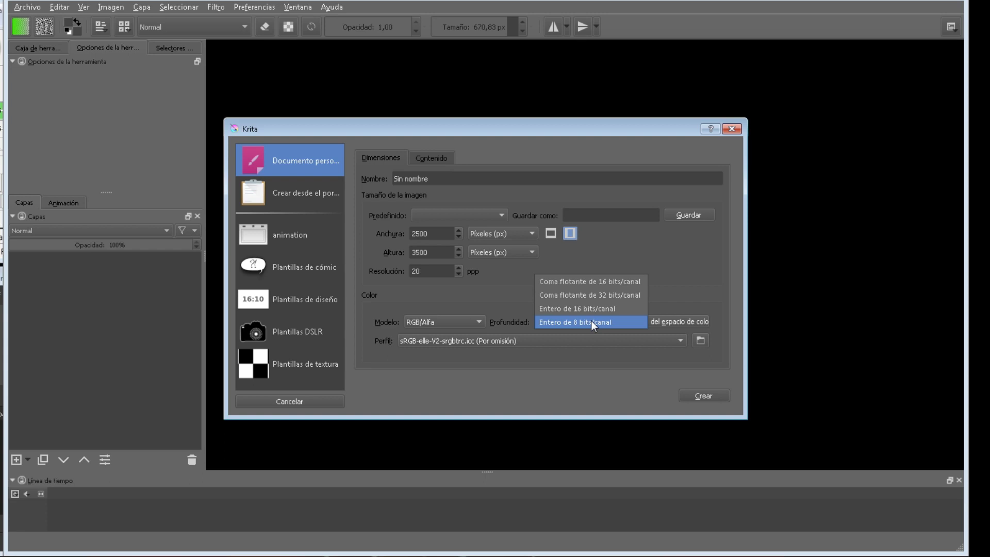
pyautogui.click(591, 322)
pyautogui.click(704, 397)
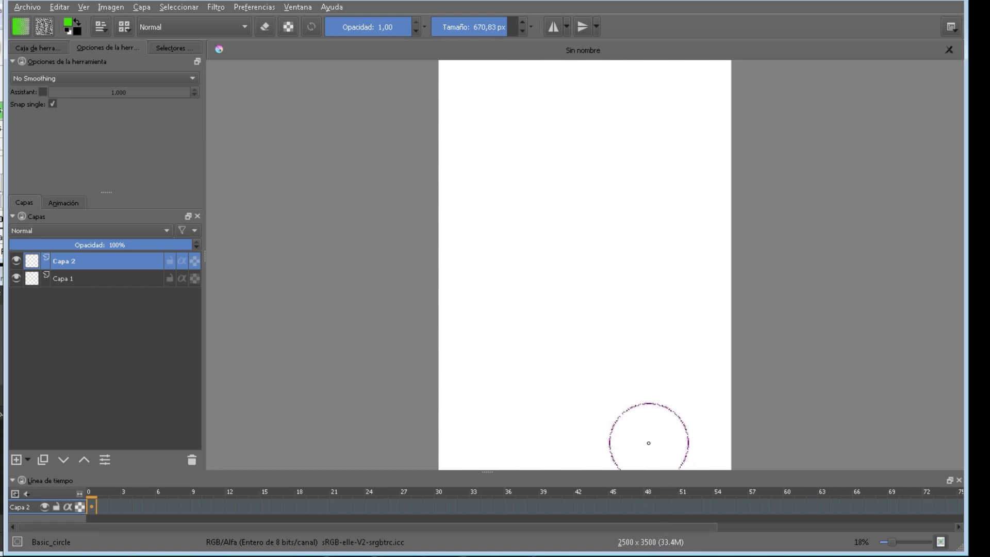
pyautogui.moveTo(572, 232); pyautogui.dragTo(426, 246)
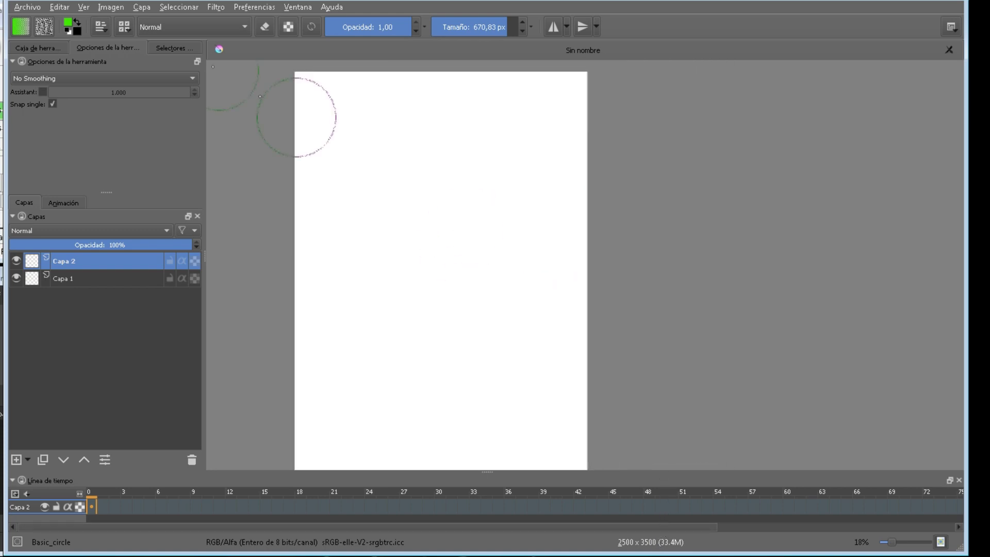
pyautogui.click(367, 155)
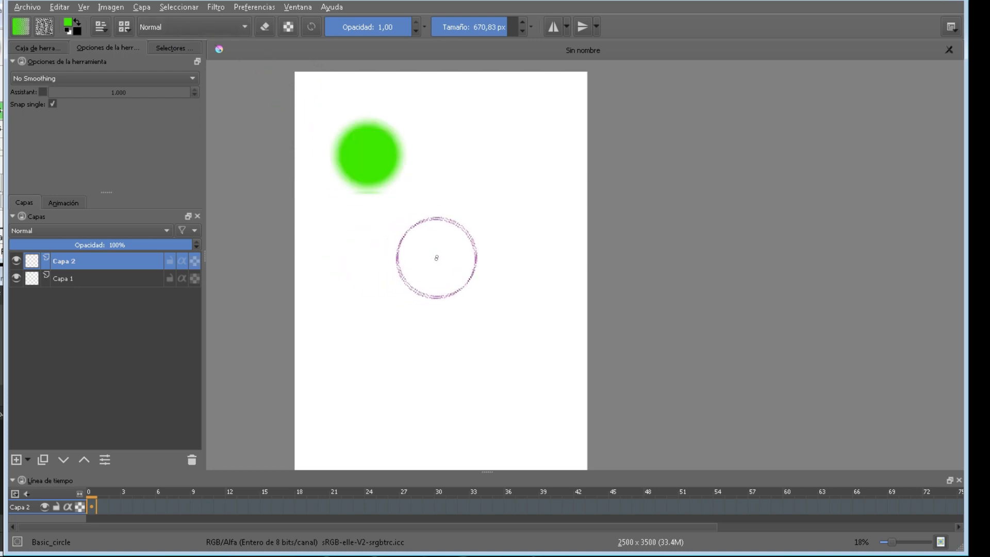
pyautogui.moveTo(367, 155)
pyautogui.mouseDown()
pyautogui.moveTo(346, 227)
pyautogui.moveTo(420, 265)
pyautogui.mouseUp()
pyautogui.click(436, 180)
pyautogui.moveTo(438, 181); pyautogui.dragTo(472, 232)
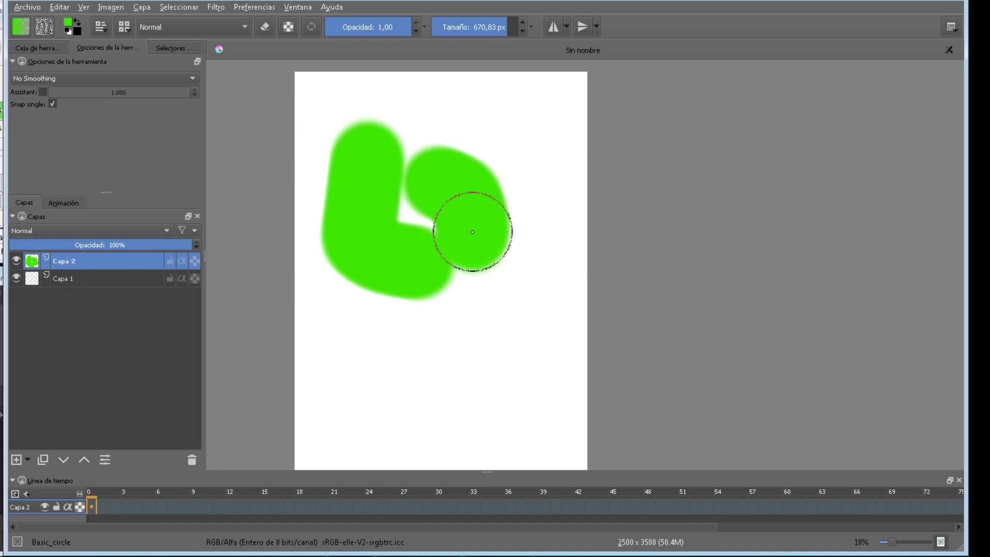
pyautogui.press('Delete')
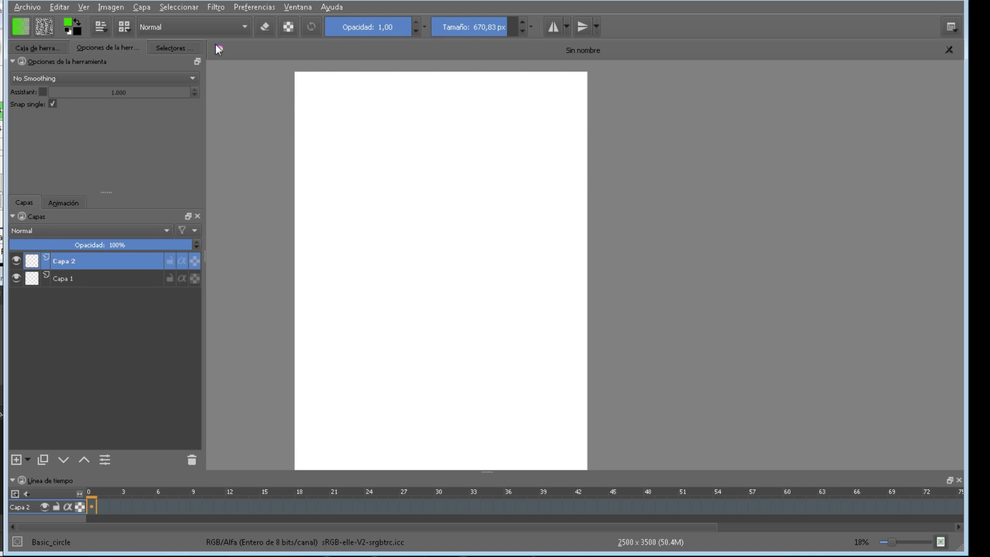
# Turn on canvas graphics acceleration in the Pantalla settings, keeping the Automático (OpenGL) renderer.
pyautogui.click(252, 8)
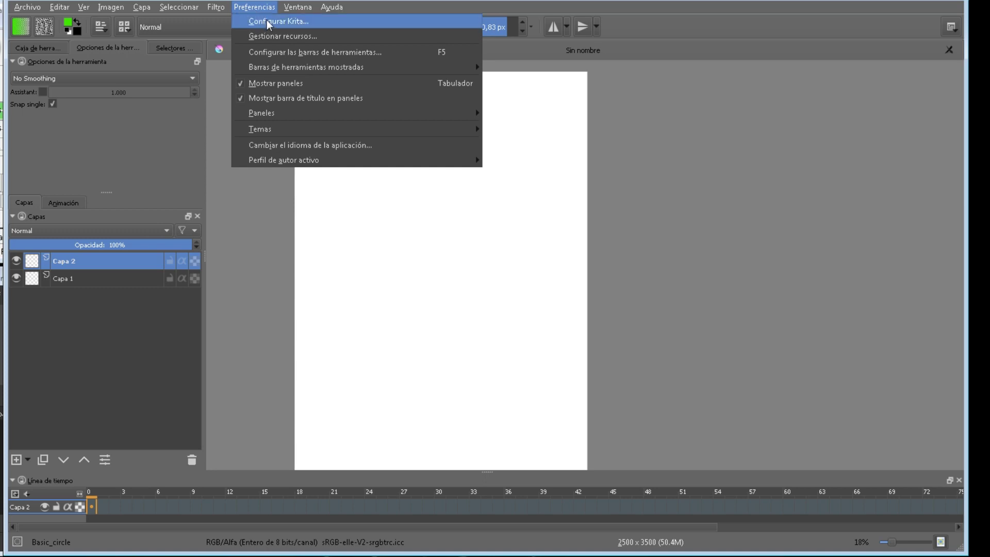
pyautogui.click(268, 23)
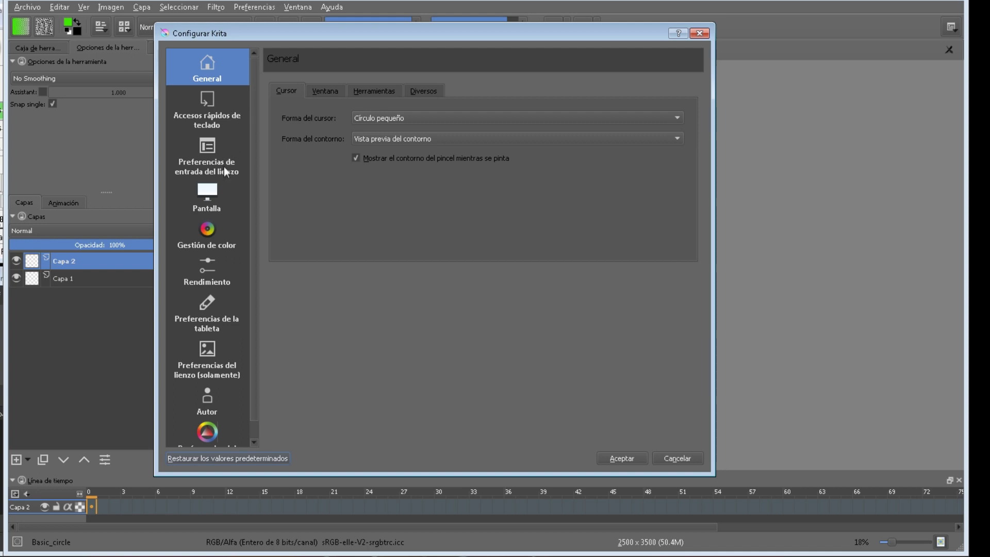
pyautogui.click(223, 194)
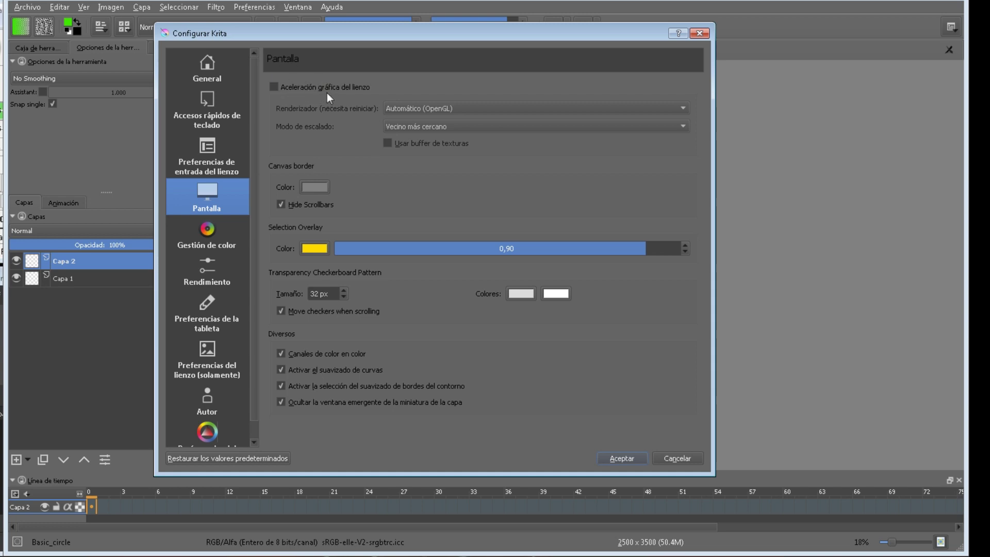
pyautogui.click(273, 89)
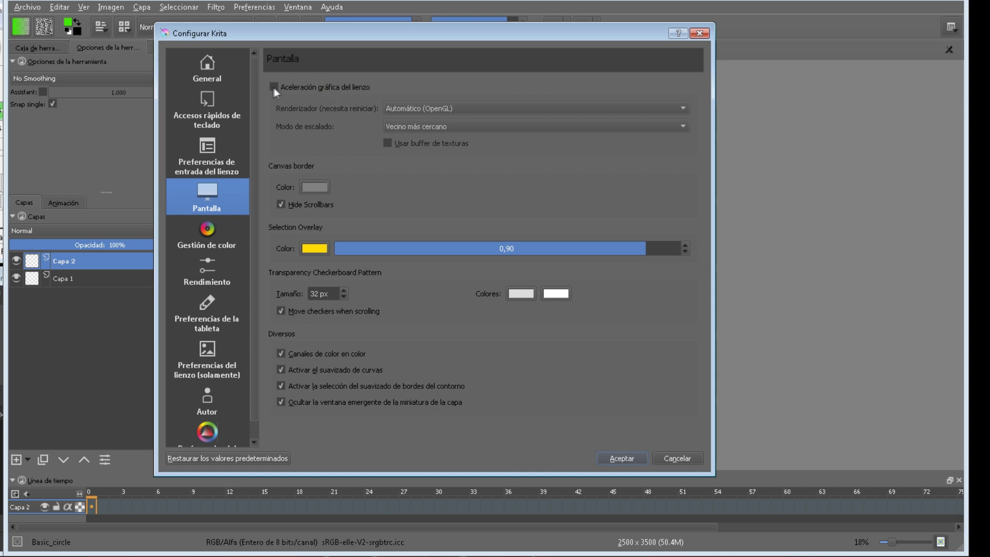
pyautogui.click(459, 110)
pyautogui.click(460, 110)
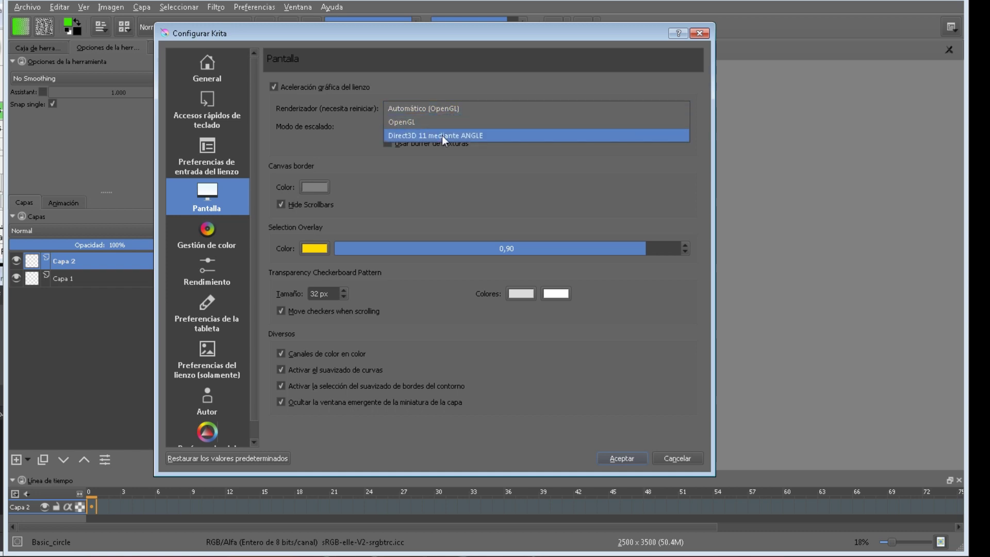
pyautogui.click(442, 108)
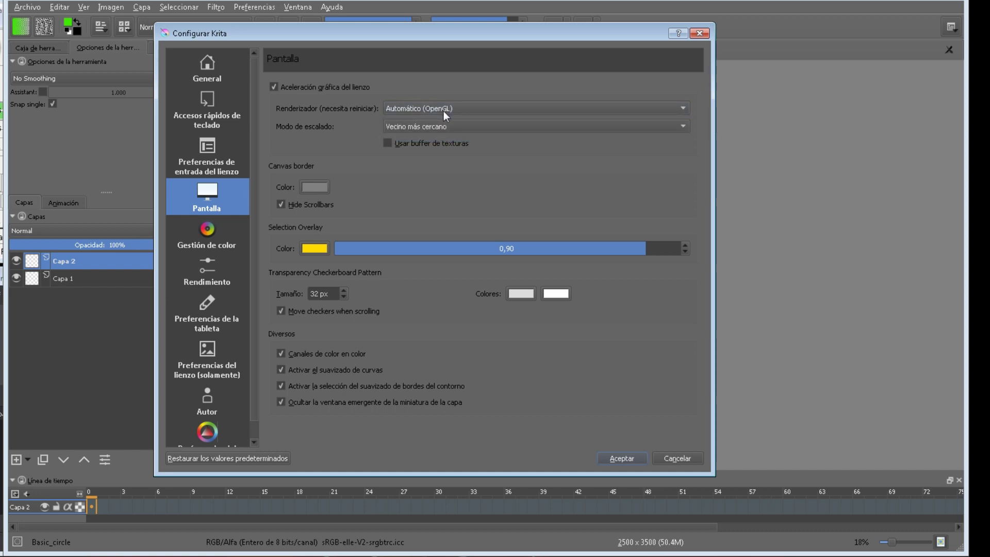
# Set the scaling mode to Filtrado de alta calidad and apply the settings.
pyautogui.click(431, 130)
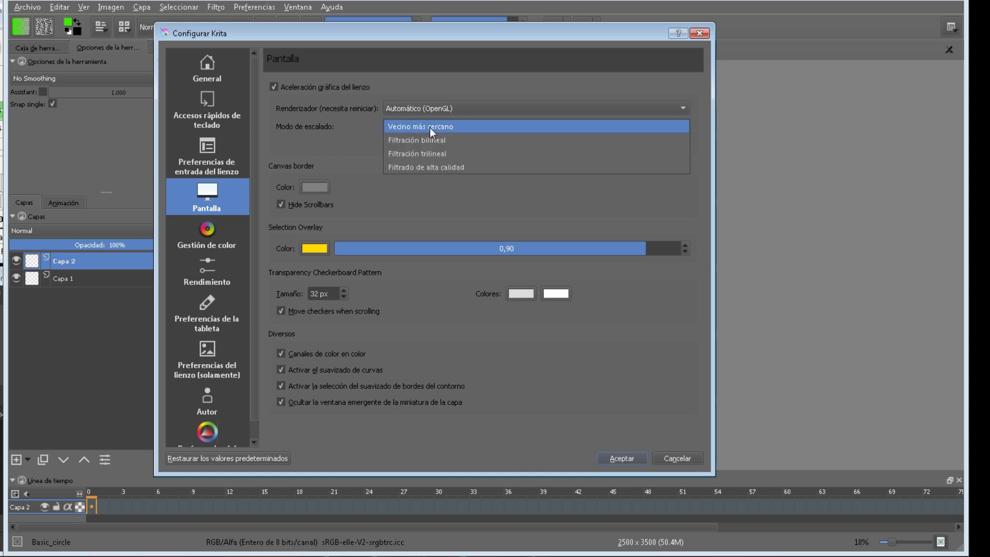
pyautogui.click(431, 128)
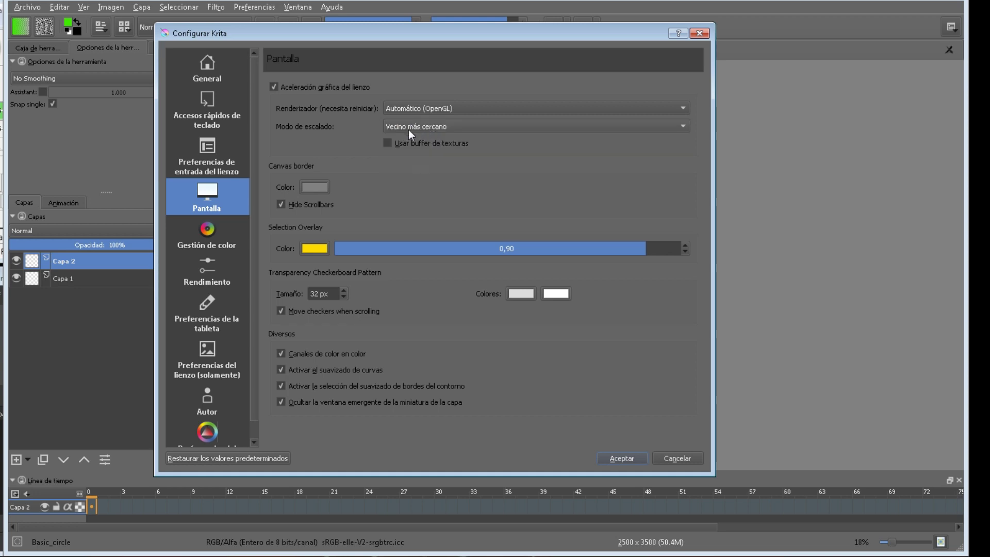
pyautogui.click(412, 125)
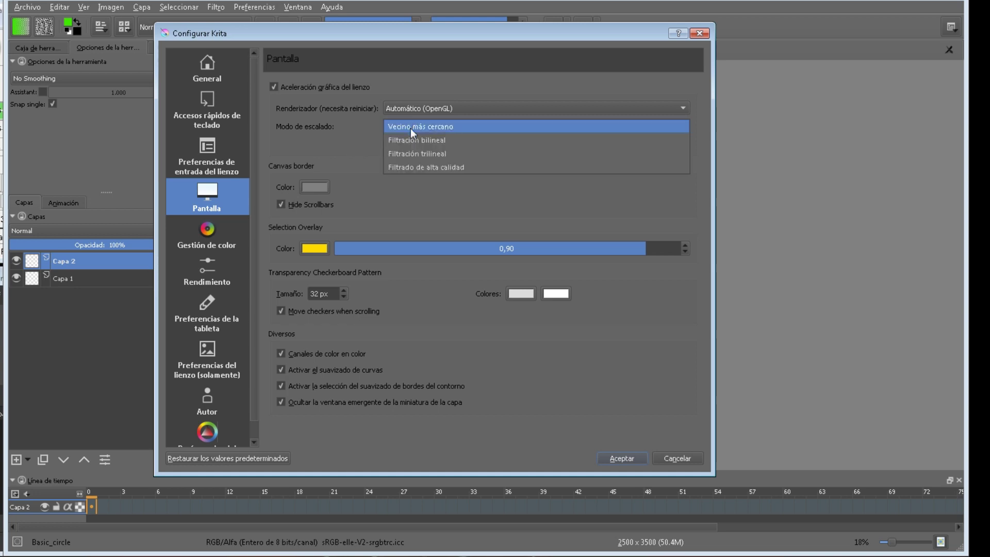
pyautogui.click(423, 165)
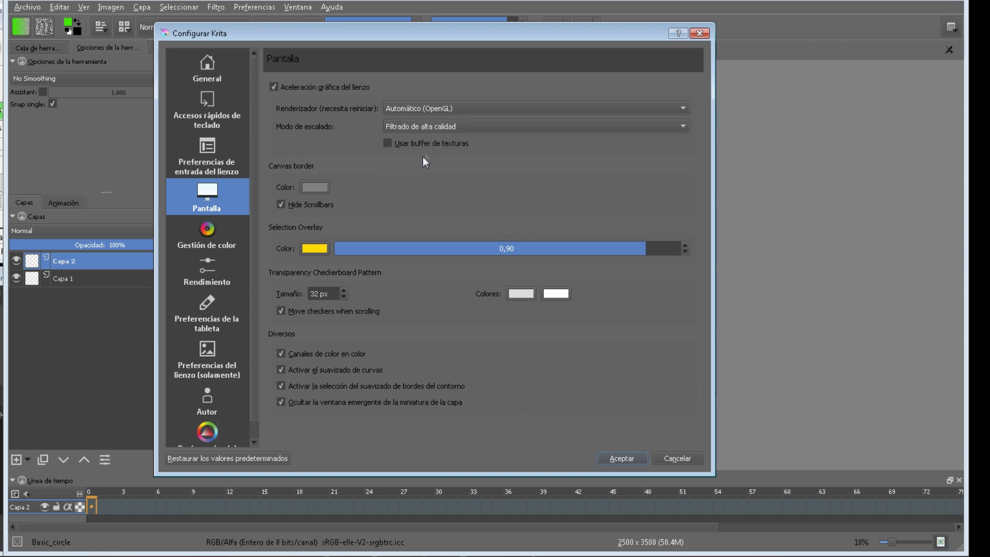
pyautogui.click(426, 129)
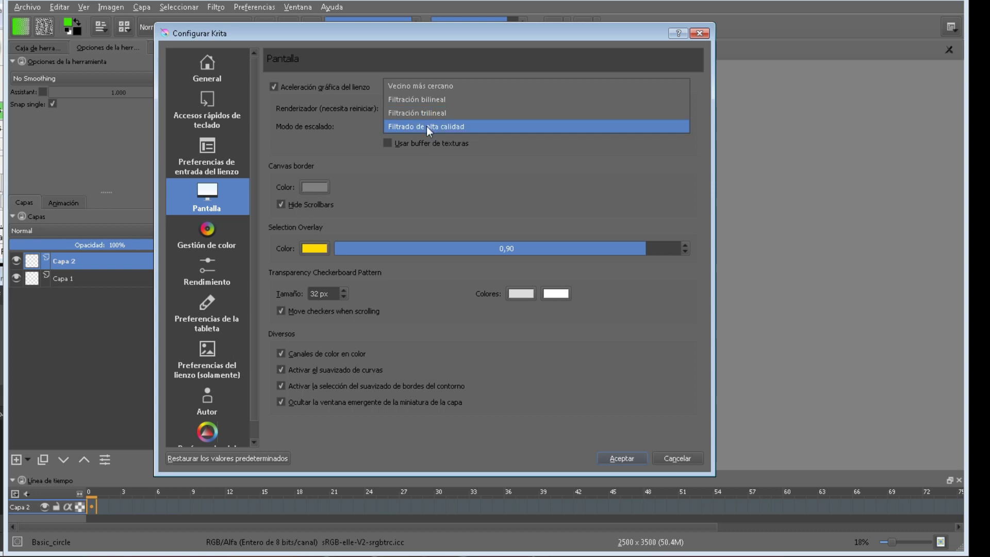
pyautogui.click(426, 128)
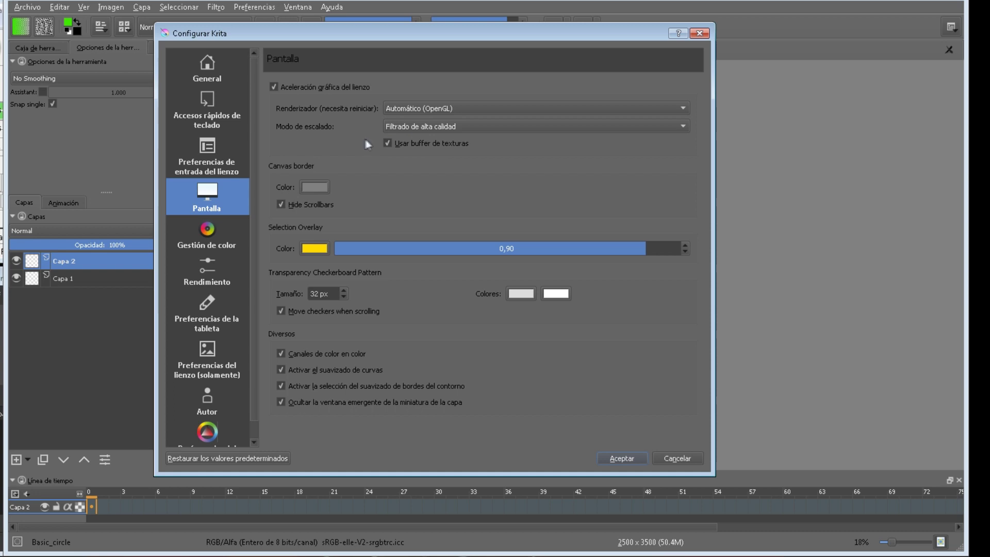
pyautogui.click(413, 127)
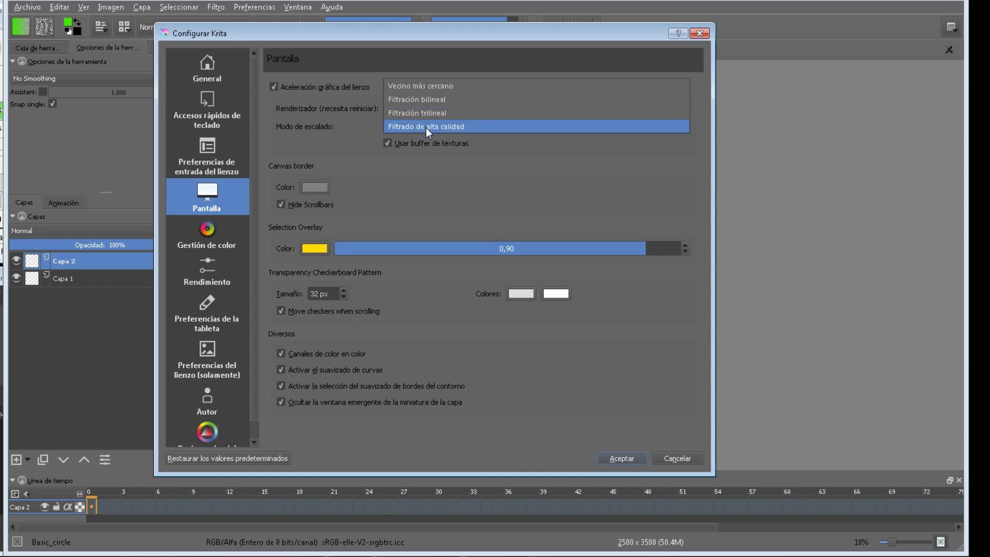
pyautogui.click(426, 128)
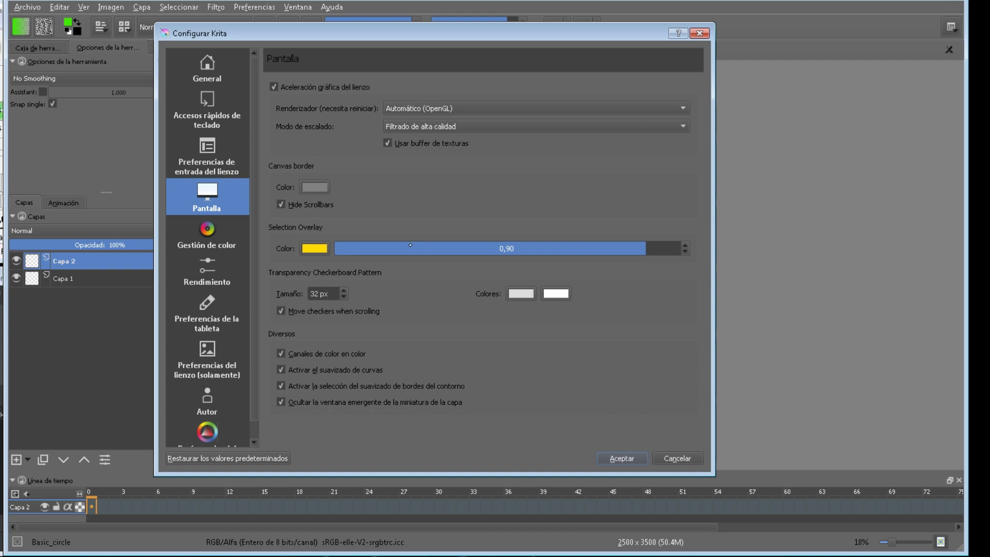
pyautogui.press('Return')
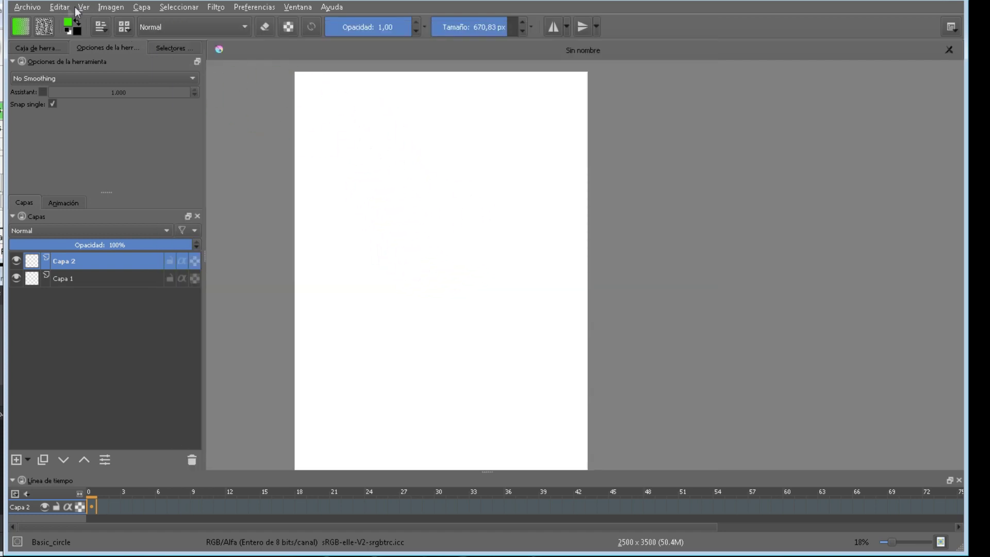
# Toggle quick preview mode and paint large soft green strokes across Capa 2.
pyautogui.click(84, 7)
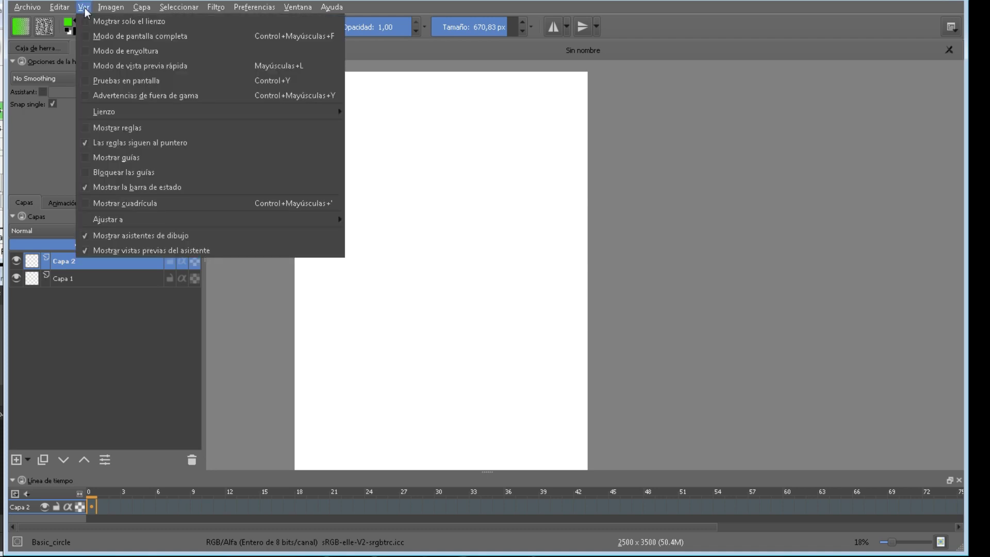
pyautogui.click(85, 68)
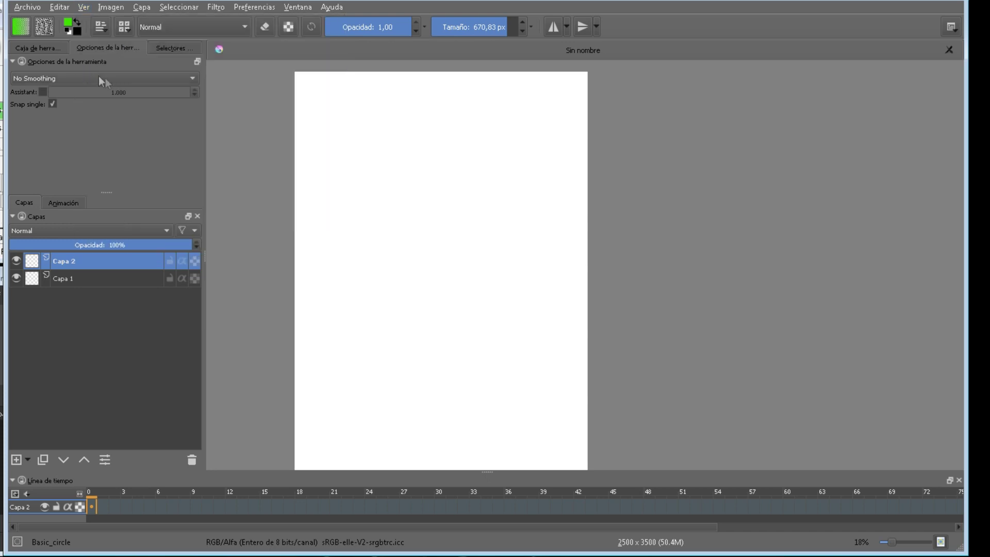
pyautogui.click(372, 155)
pyautogui.moveTo(371, 154); pyautogui.dragTo(420, 232)
pyautogui.moveTo(435, 199)
pyautogui.mouseDown()
pyautogui.moveTo(451, 283)
pyautogui.moveTo(385, 334)
pyautogui.moveTo(453, 342)
pyautogui.moveTo(497, 332)
pyautogui.moveTo(497, 239)
pyautogui.mouseUp()
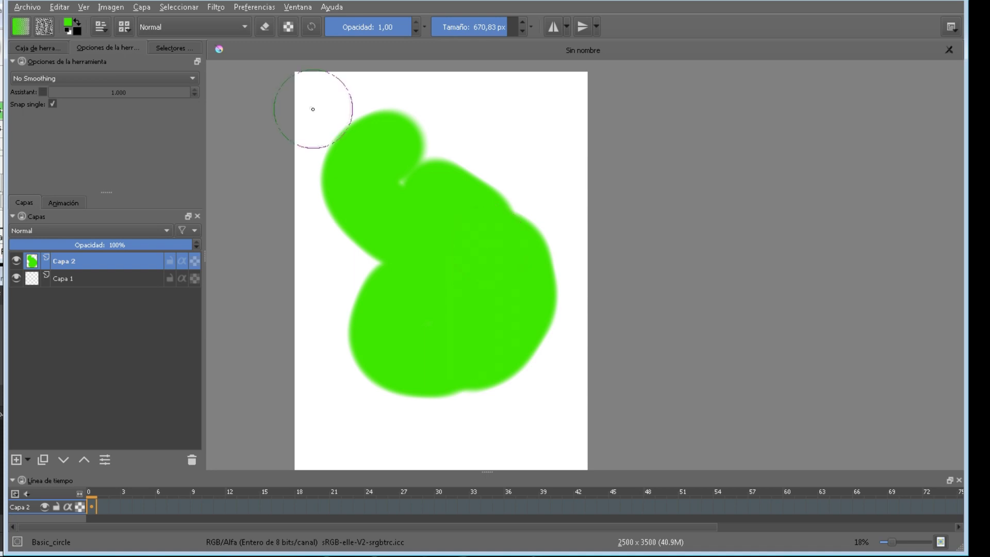
pyautogui.moveTo(416, 143)
pyautogui.mouseDown()
pyautogui.moveTo(438, 282)
pyautogui.moveTo(404, 344)
pyautogui.mouseUp()
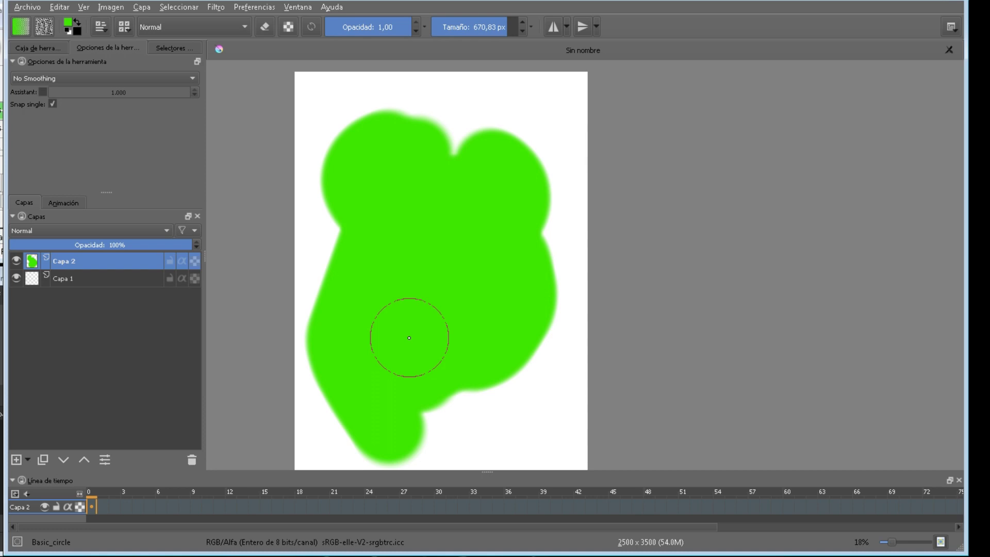
pyautogui.moveTo(517, 347)
pyautogui.mouseDown()
pyautogui.moveTo(529, 346)
pyautogui.moveTo(460, 250)
pyautogui.mouseUp()
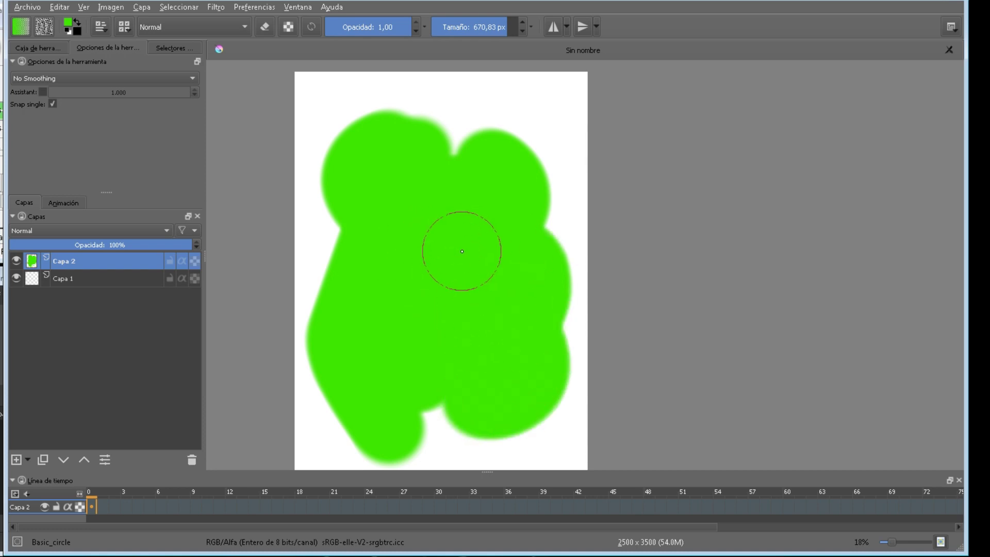
# Shrink the brush to 406.25 px with the bracket shortcut.
pyautogui.press('[')
pyautogui.press('[')
pyautogui.press('[')
pyautogui.press('[')
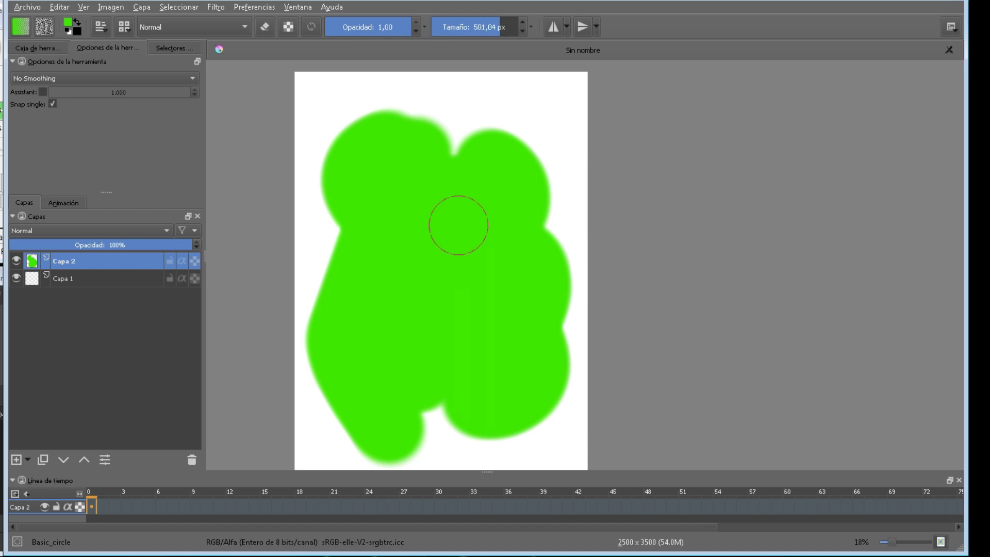
pyautogui.press('[')
pyautogui.click(251, 7)
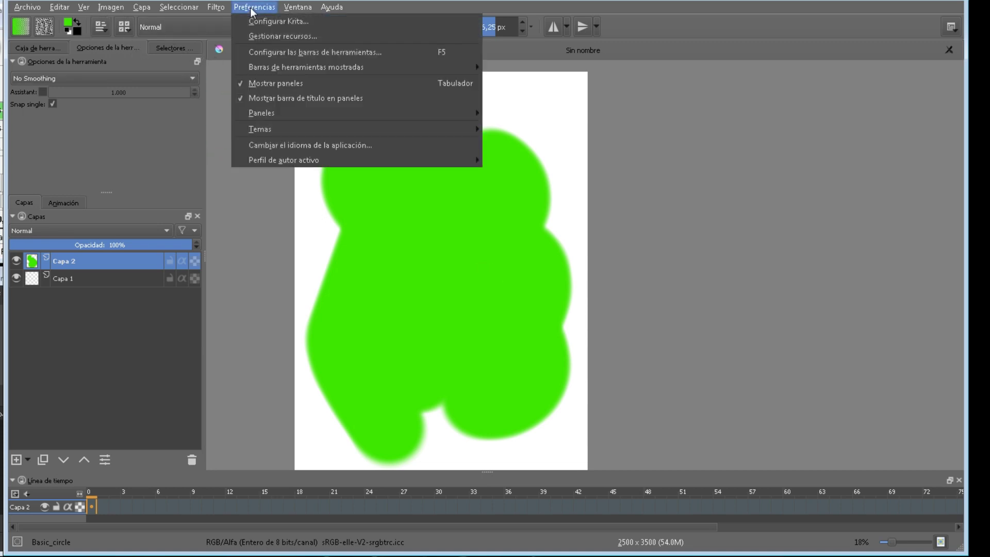
# In the Pantalla settings, keep Modo de escalado on Filtrado de alta calidad and confirm with Aceptar.
pyautogui.click(264, 21)
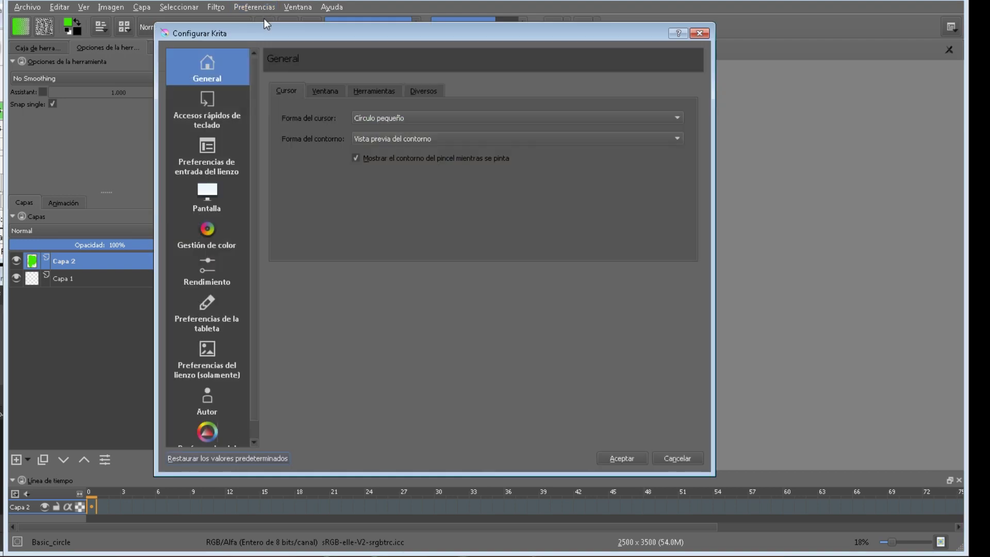
pyautogui.click(218, 203)
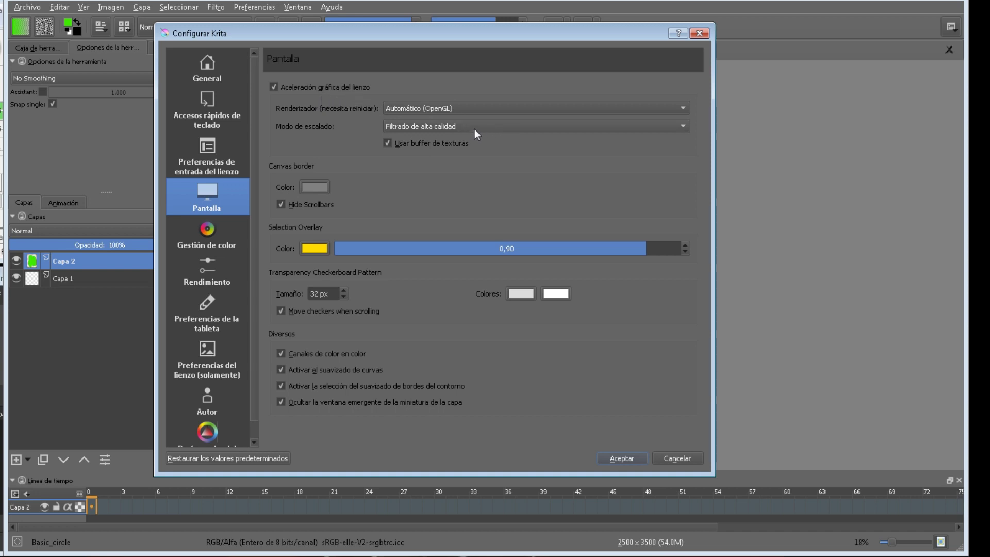
pyautogui.click(431, 127)
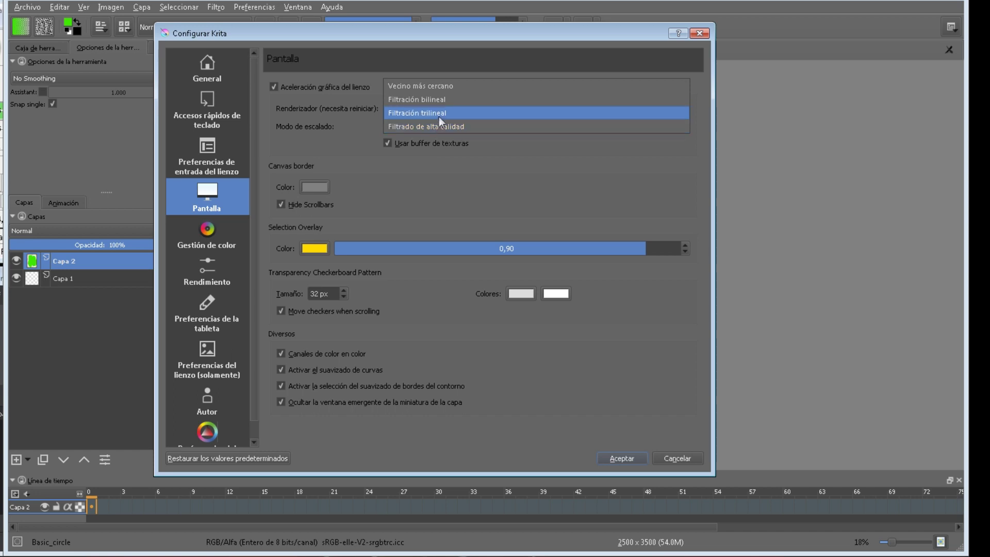
pyautogui.click(441, 127)
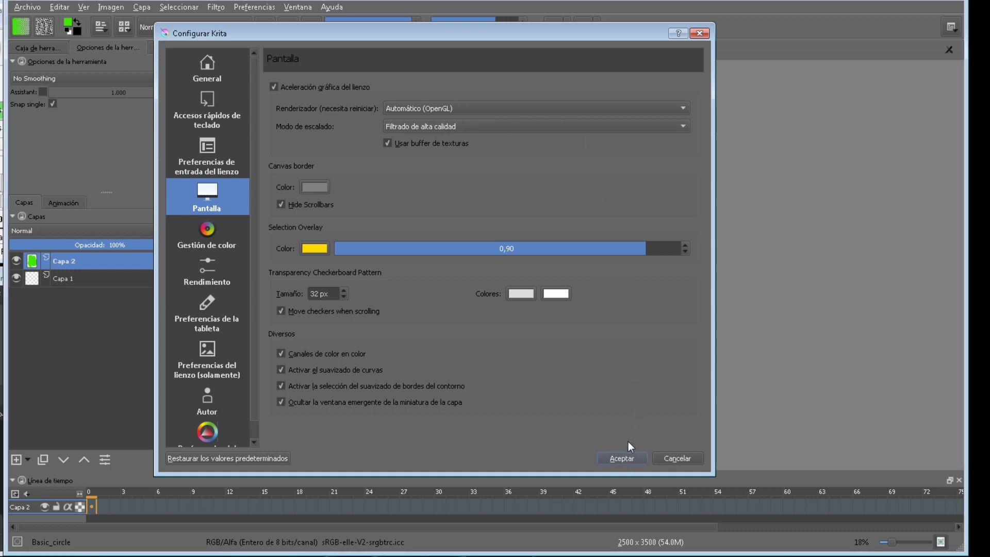
pyautogui.click(624, 459)
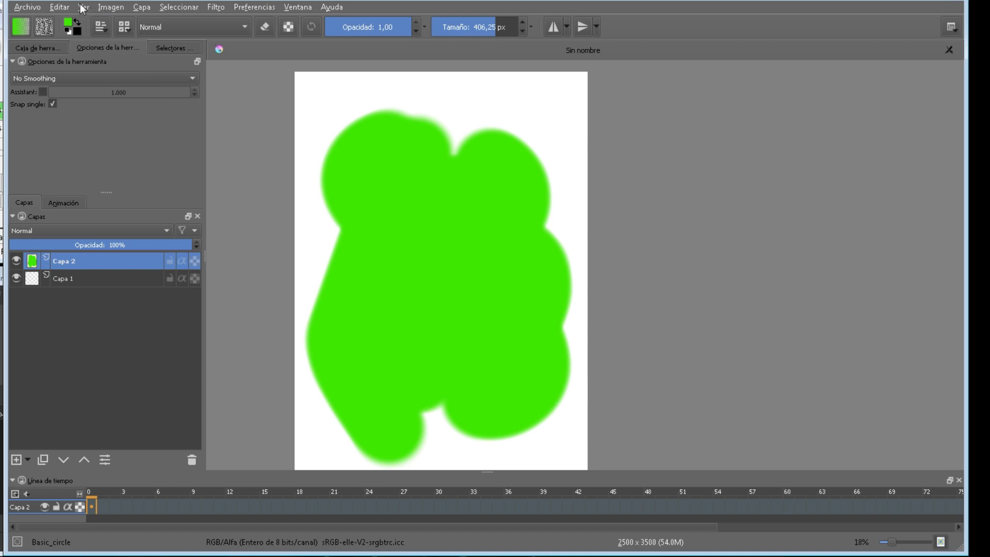
# Switch off Modo de vista previa rápida from the Ver menu.
pyautogui.click(83, 7)
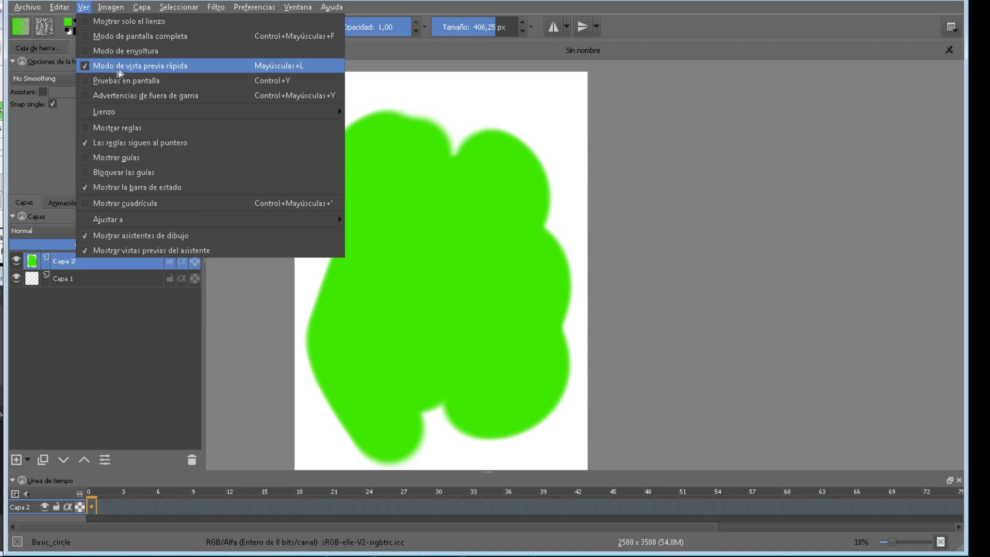
pyautogui.click(366, 88)
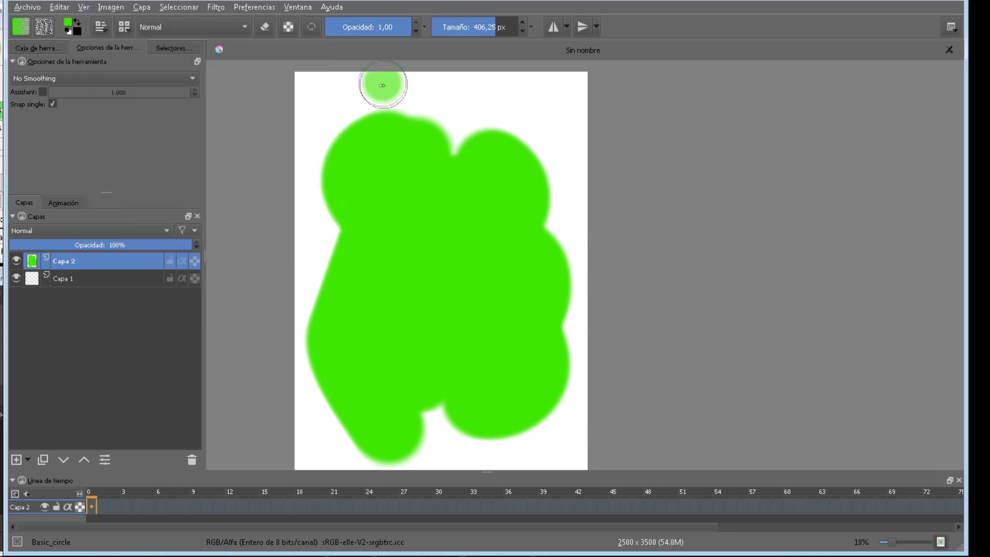
pyautogui.click(256, 9)
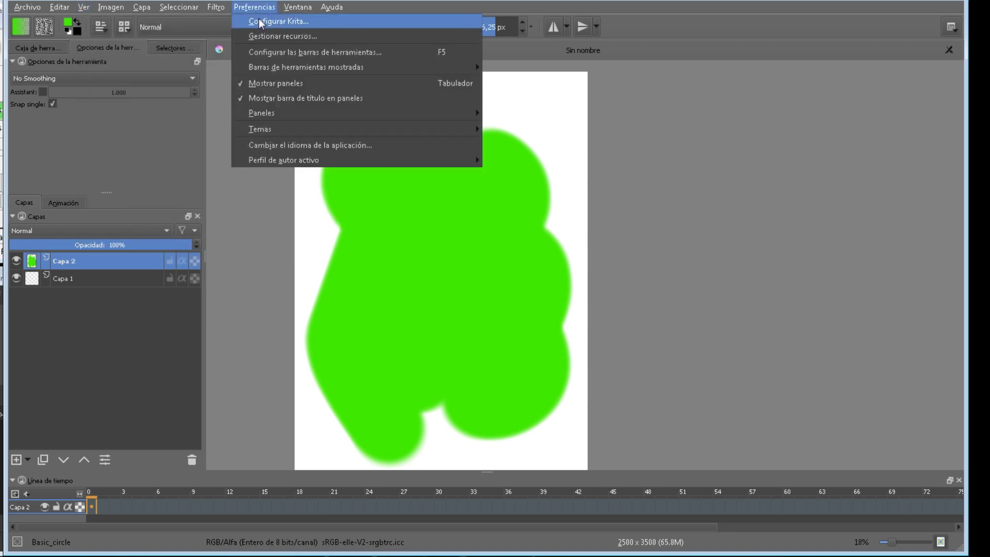
# Uncheck Desactivar optimizaciones vectoriales under Rendimiento, apply, and paint green into the remaining gaps.
pyautogui.click(264, 23)
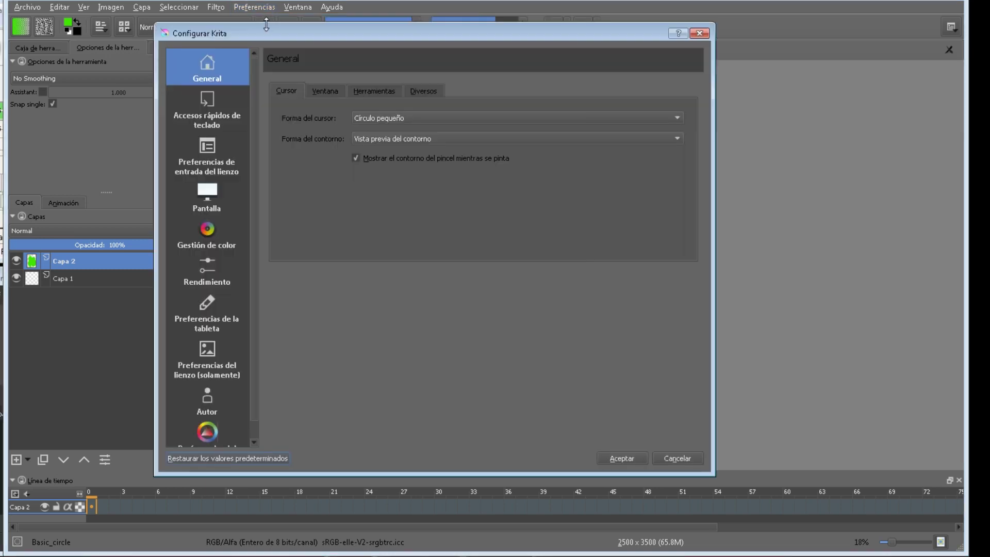
pyautogui.click(214, 265)
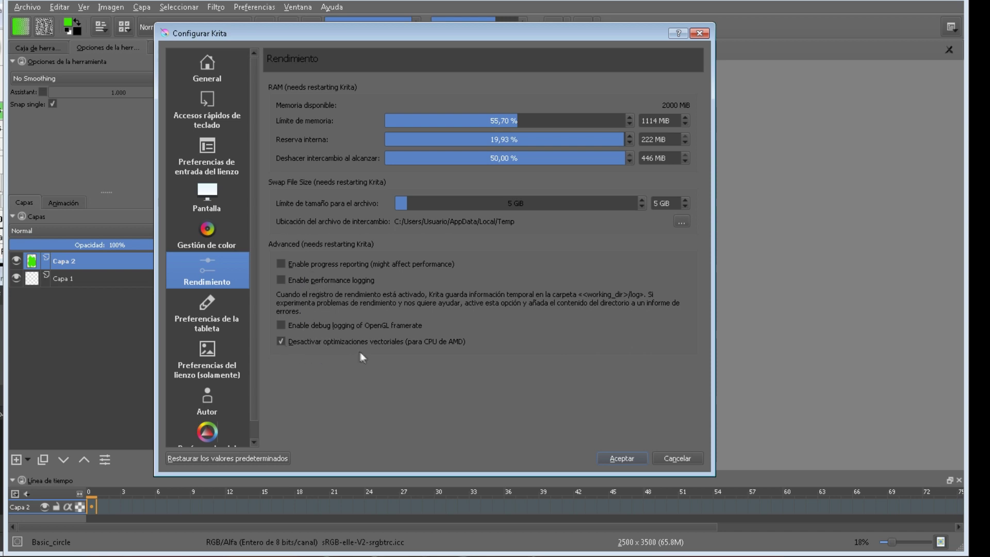
pyautogui.click(282, 344)
pyautogui.click(637, 459)
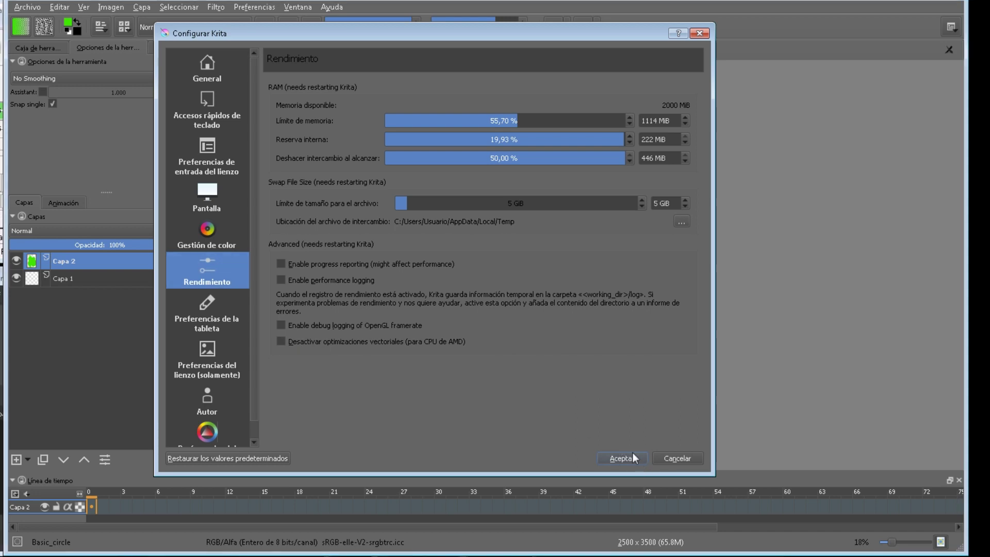
pyautogui.moveTo(483, 439)
pyautogui.mouseDown()
pyautogui.moveTo(498, 316)
pyautogui.moveTo(464, 111)
pyautogui.moveTo(416, 239)
pyautogui.moveTo(540, 189)
pyautogui.moveTo(531, 150)
pyautogui.moveTo(546, 361)
pyautogui.moveTo(504, 435)
pyautogui.moveTo(348, 290)
pyautogui.mouseUp()
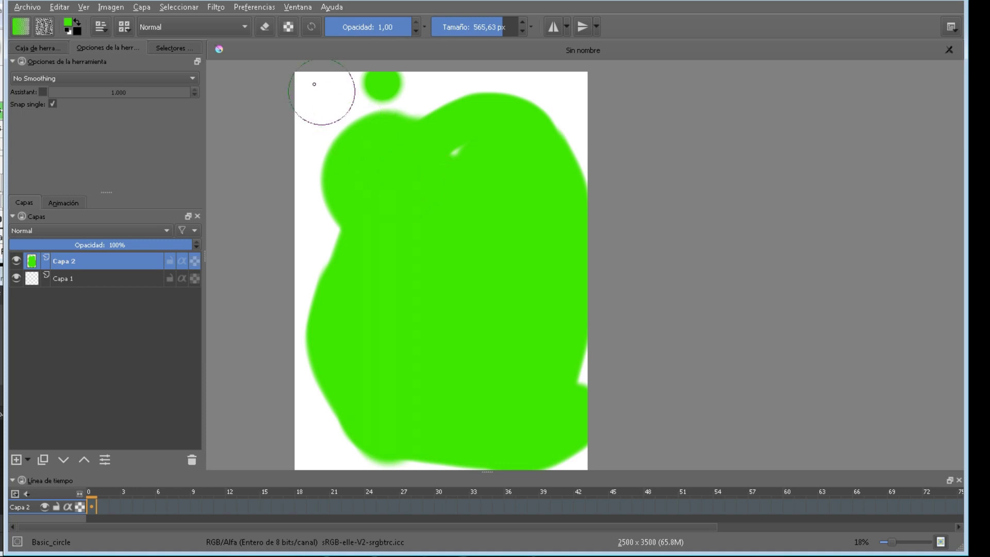
# Open the Preferencias menu, dismiss it without choosing anything, then reopen it.
pyautogui.click(254, 7)
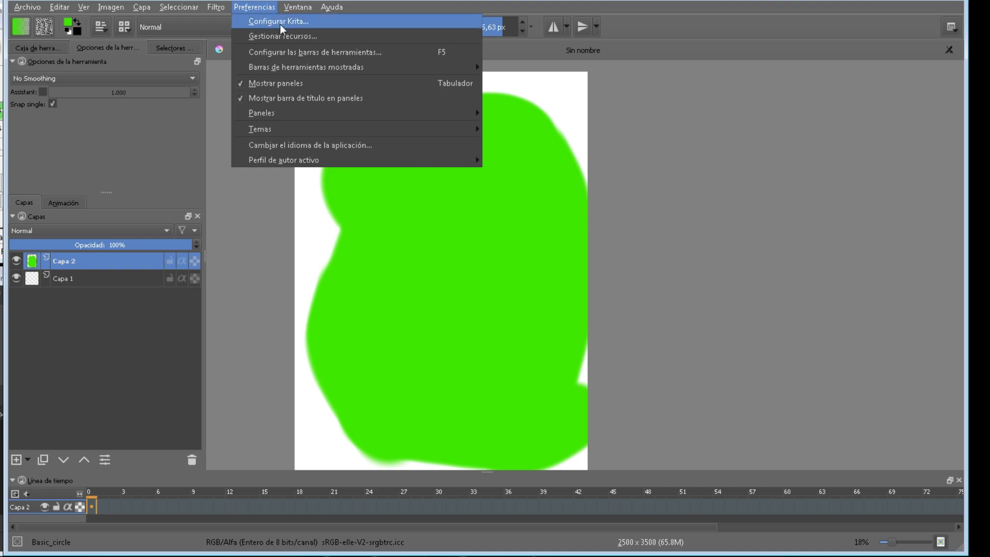
pyautogui.click(522, 228)
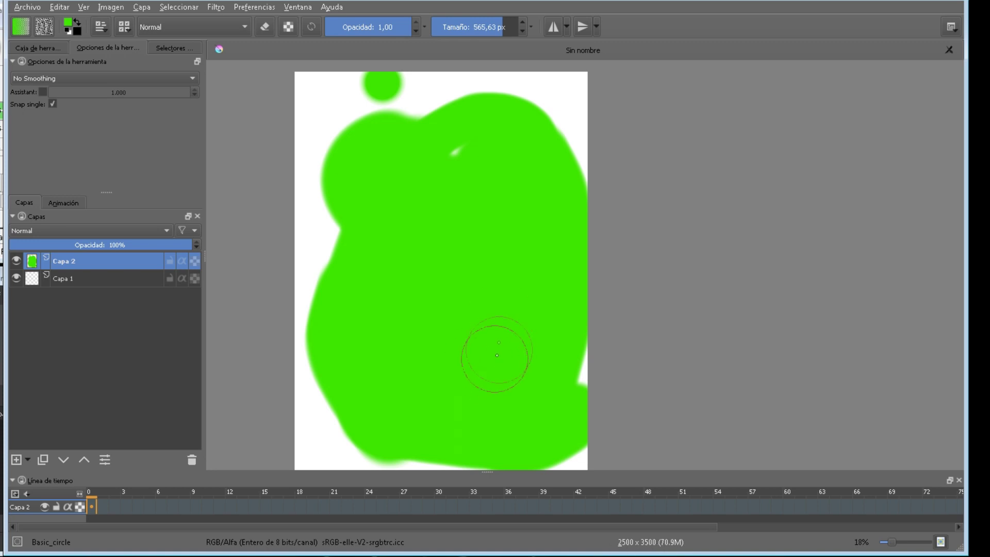
pyautogui.click(257, 8)
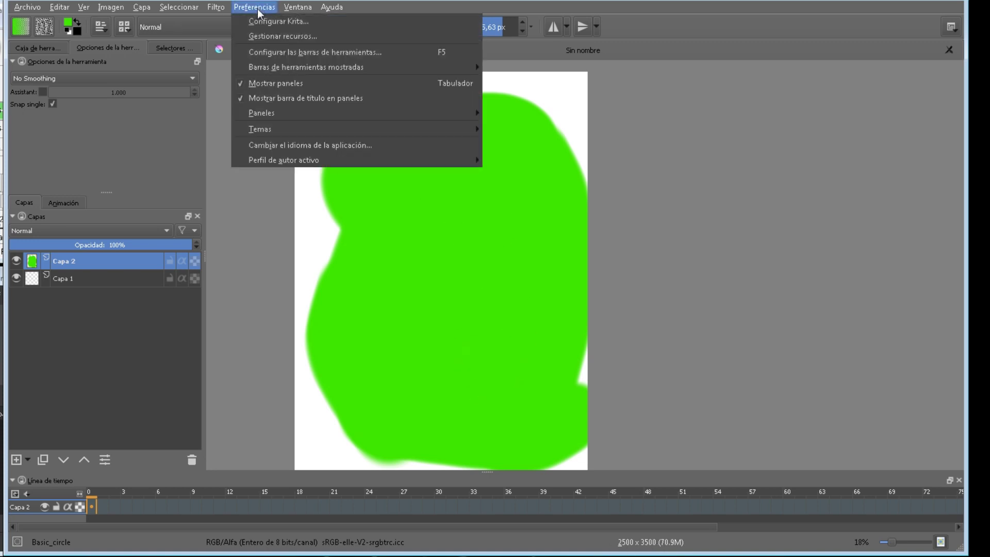
# Review the RAM and swap options on the Rendimiento page, then close the settings.
pyautogui.click(269, 20)
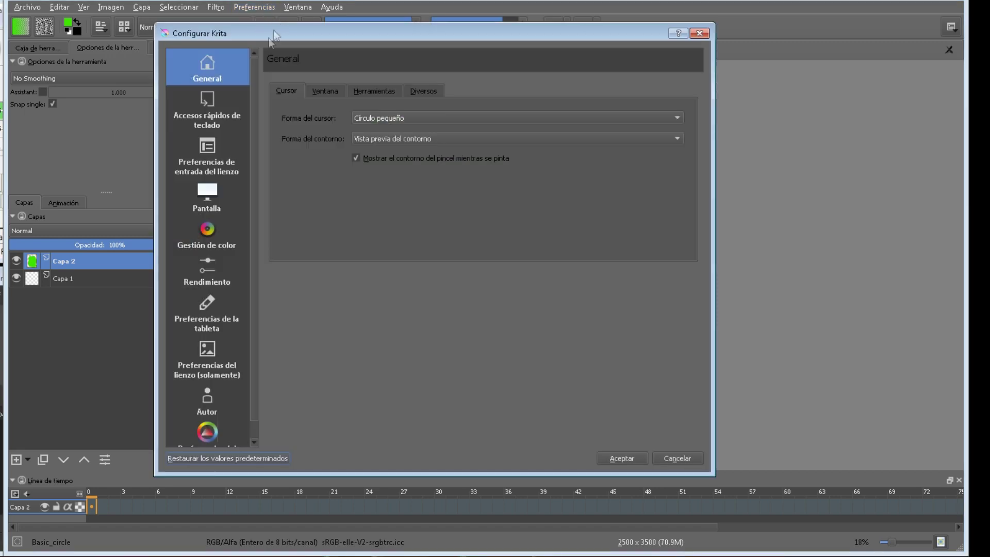
pyautogui.click(222, 264)
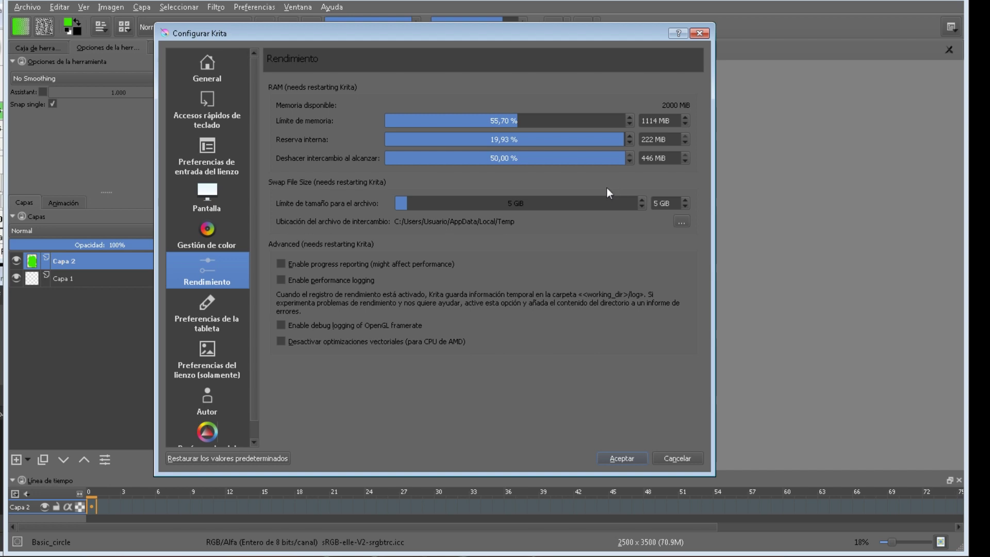
pyautogui.click(699, 33)
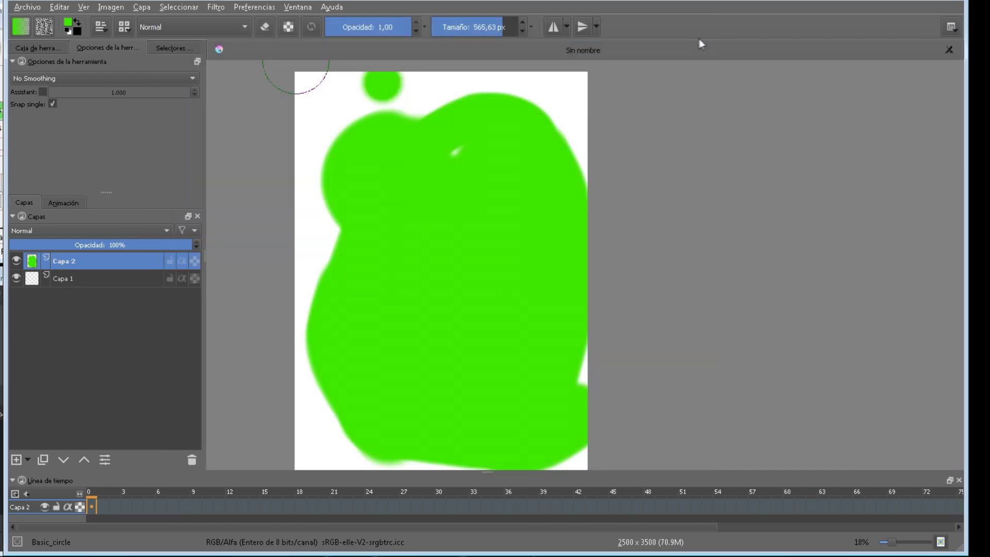
# Add new layers up to Capa 6 and paint green along the left edge on Capa 3.
pyautogui.click(16, 459)
pyautogui.click(16, 459)
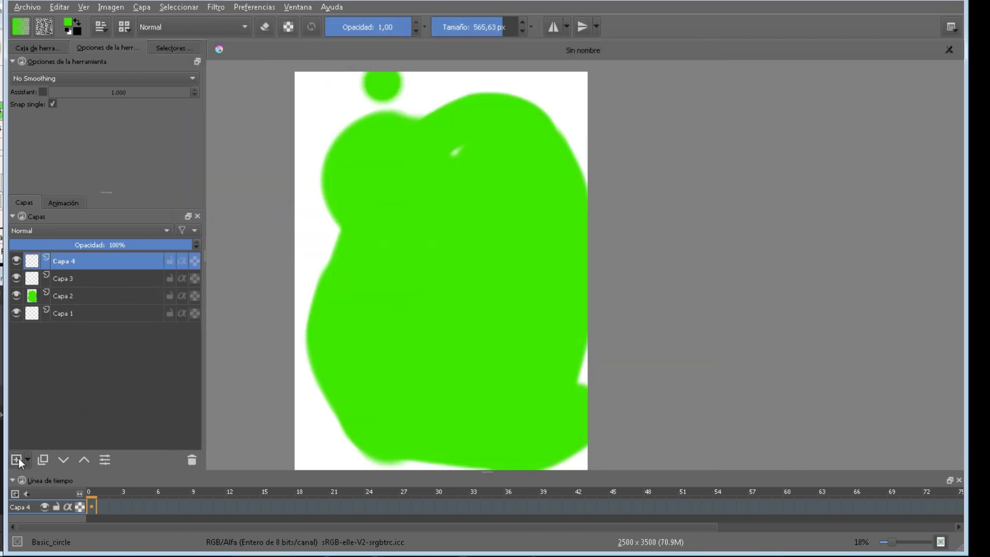
pyautogui.click(89, 313)
pyautogui.moveTo(316, 320)
pyautogui.mouseDown()
pyautogui.moveTo(326, 176)
pyautogui.moveTo(343, 254)
pyautogui.mouseUp()
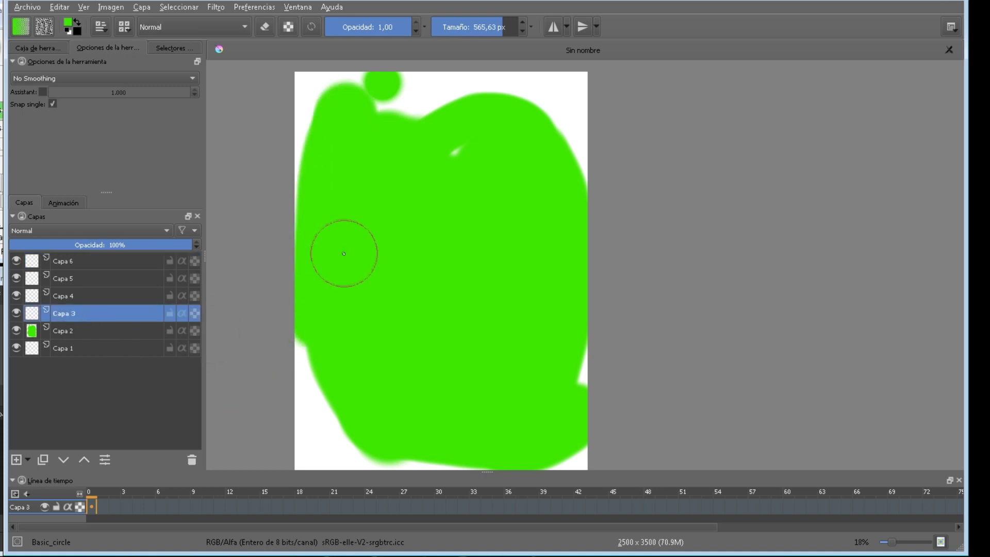
# Pick black from the pop-up palette and cover the green with large black strokes.
pyautogui.rightClick(350, 217)
pyautogui.moveTo(353, 227)
pyautogui.mouseDown()
pyautogui.moveTo(365, 224)
pyautogui.moveTo(321, 227)
pyautogui.mouseUp()
pyautogui.click(321, 228)
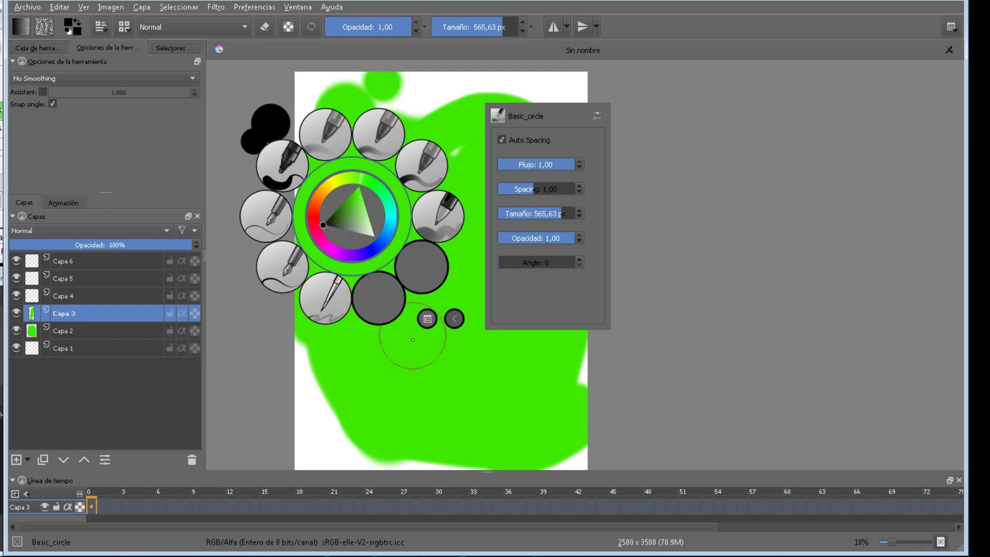
pyautogui.click(416, 343)
pyautogui.moveTo(416, 342)
pyautogui.mouseDown()
pyautogui.moveTo(449, 195)
pyautogui.moveTo(511, 388)
pyautogui.moveTo(360, 404)
pyautogui.moveTo(550, 224)
pyautogui.moveTo(511, 186)
pyautogui.mouseUp()
pyautogui.click(147, 283)
pyautogui.moveTo(343, 254)
pyautogui.mouseDown()
pyautogui.moveTo(365, 287)
pyautogui.moveTo(486, 298)
pyautogui.moveTo(536, 346)
pyautogui.mouseUp()
pyautogui.click(148, 263)
pyautogui.moveTo(312, 165)
pyautogui.mouseDown()
pyautogui.moveTo(305, 122)
pyautogui.moveTo(327, 177)
pyautogui.mouseUp()
# Switch the colour to magenta and paint big winding magenta strokes, ending on Capa 5.
pyautogui.rightClick(332, 200)
pyautogui.click(309, 241)
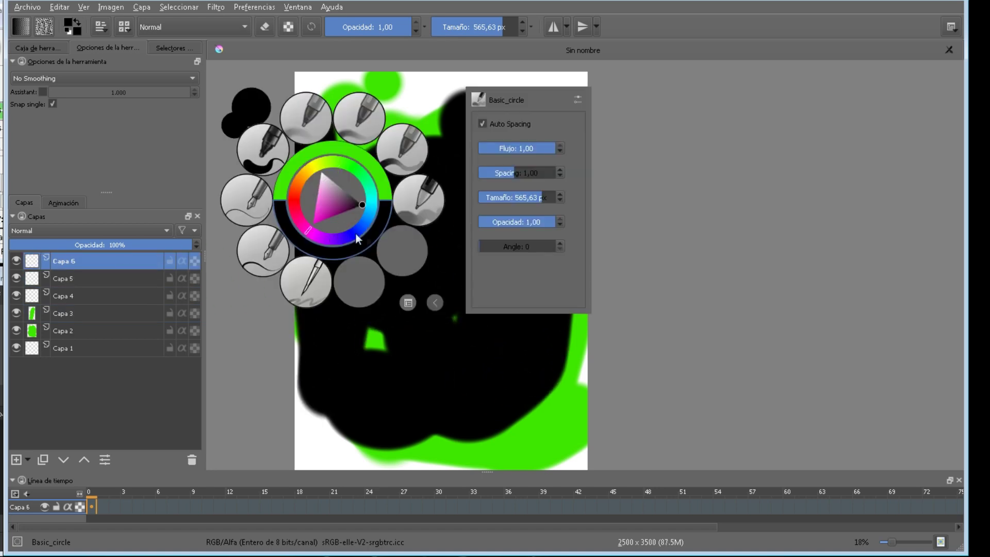
pyautogui.click(412, 351)
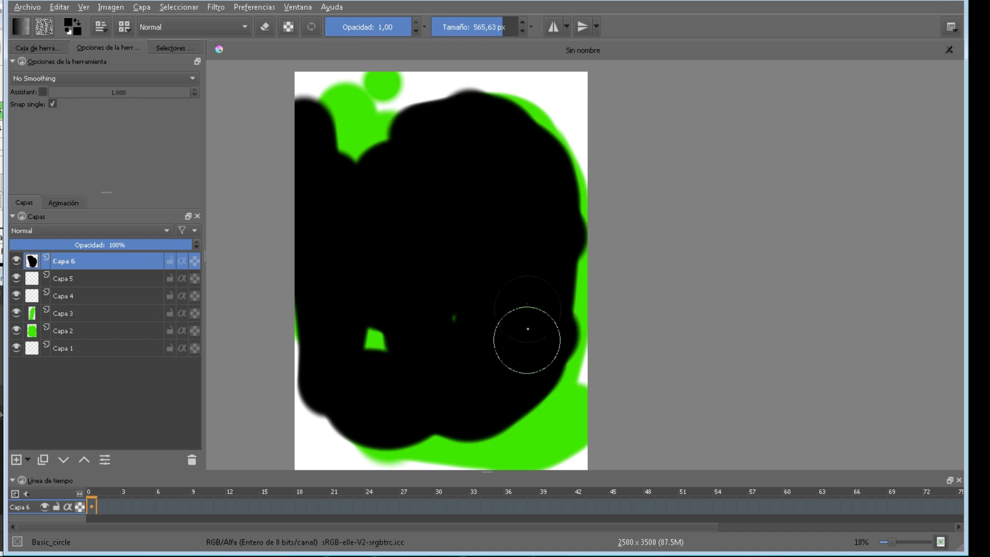
pyautogui.moveTo(409, 115)
pyautogui.mouseDown()
pyautogui.moveTo(455, 162)
pyautogui.moveTo(537, 119)
pyautogui.mouseUp()
pyautogui.rightClick(398, 177)
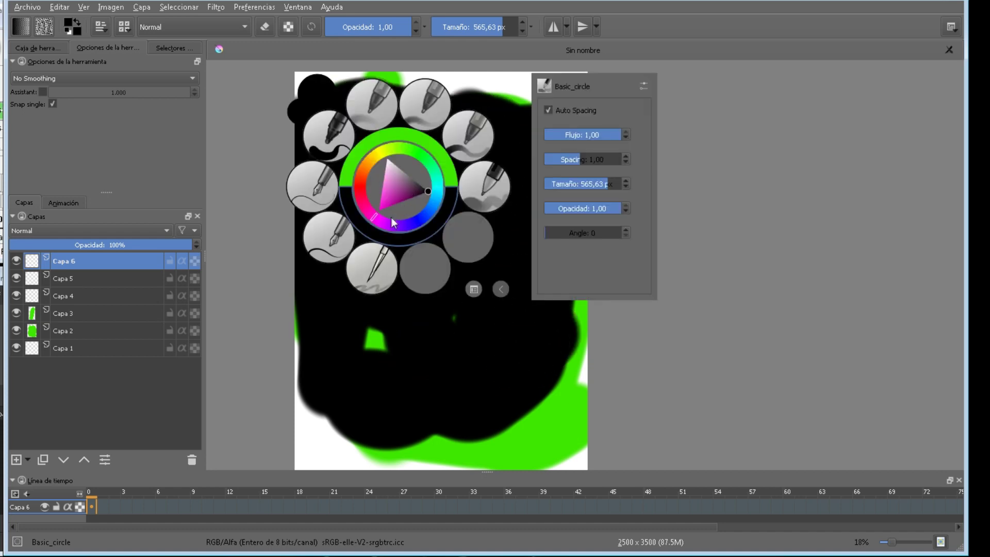
pyautogui.click(380, 209)
pyautogui.moveTo(458, 249)
pyautogui.mouseDown()
pyautogui.moveTo(397, 110)
pyautogui.moveTo(508, 284)
pyautogui.moveTo(431, 419)
pyautogui.moveTo(386, 252)
pyautogui.moveTo(482, 409)
pyautogui.moveTo(548, 221)
pyautogui.mouseUp()
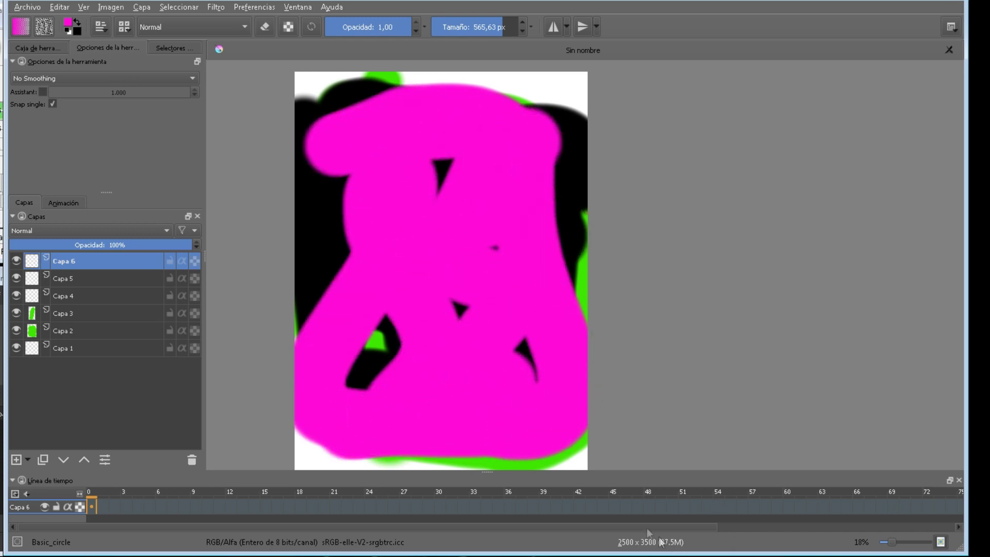
pyautogui.click(106, 278)
pyautogui.moveTo(366, 189)
pyautogui.mouseDown()
pyautogui.moveTo(330, 103)
pyautogui.moveTo(364, 159)
pyautogui.moveTo(520, 122)
pyautogui.moveTo(454, 129)
pyautogui.moveTo(564, 155)
pyautogui.moveTo(542, 276)
pyautogui.moveTo(343, 287)
pyautogui.moveTo(366, 356)
pyautogui.mouseUp()
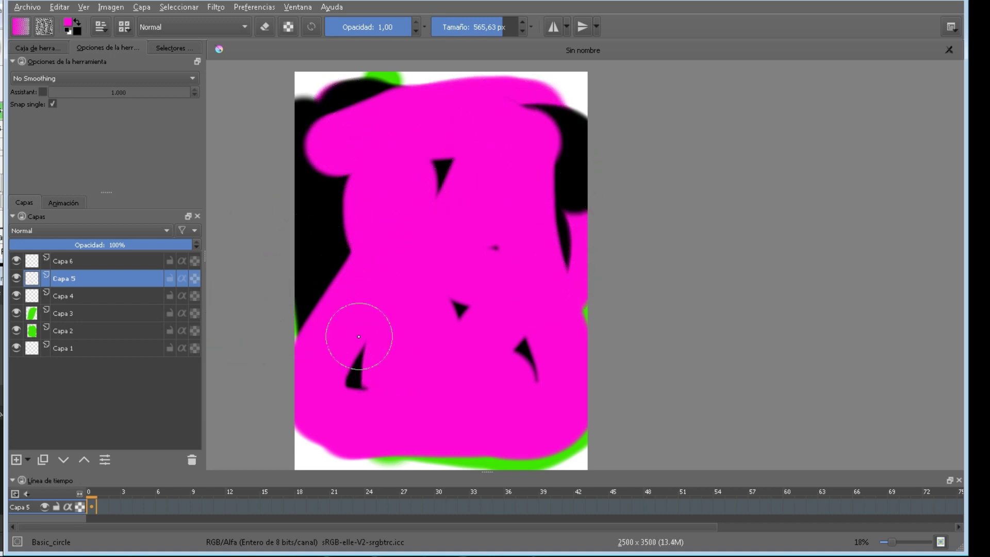